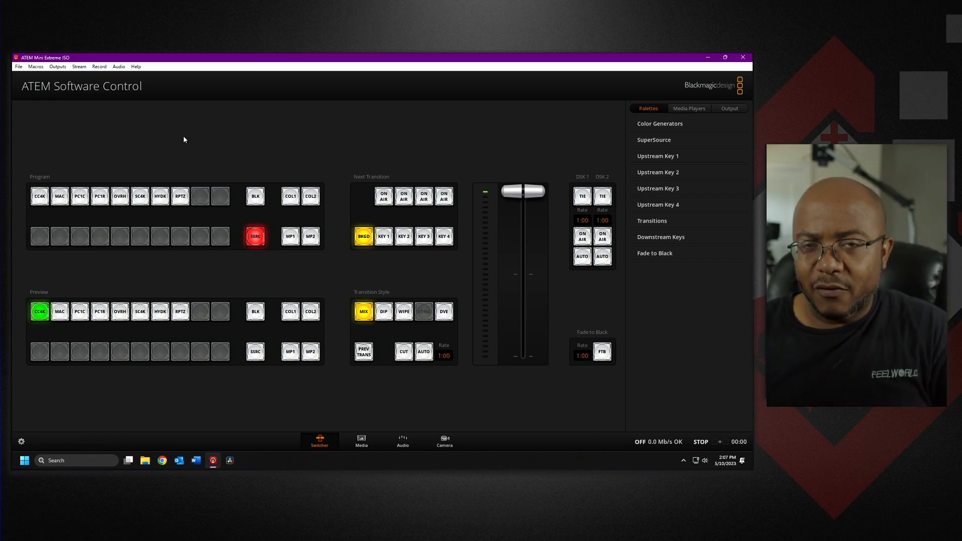
Open the Macros window to review the existing macros, then close it.
{"action": "left_click", "coordinate": [43, 68]}
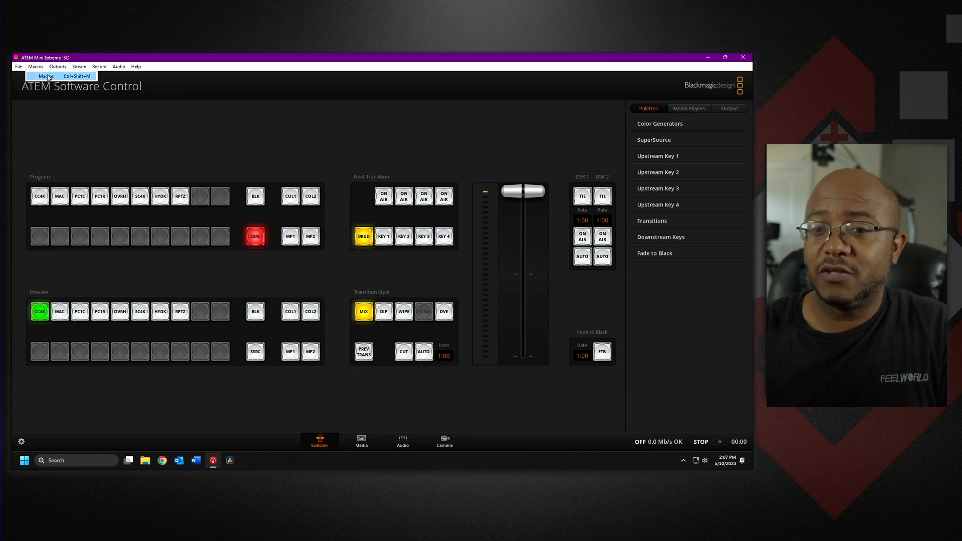
{"action": "left_click", "coordinate": [46, 76]}
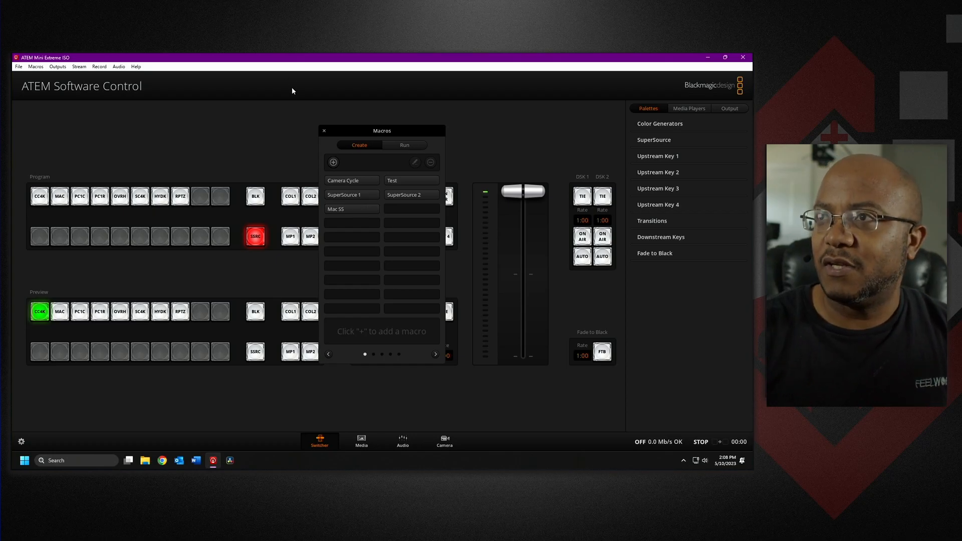
{"action": "left_click", "coordinate": [323, 131]}
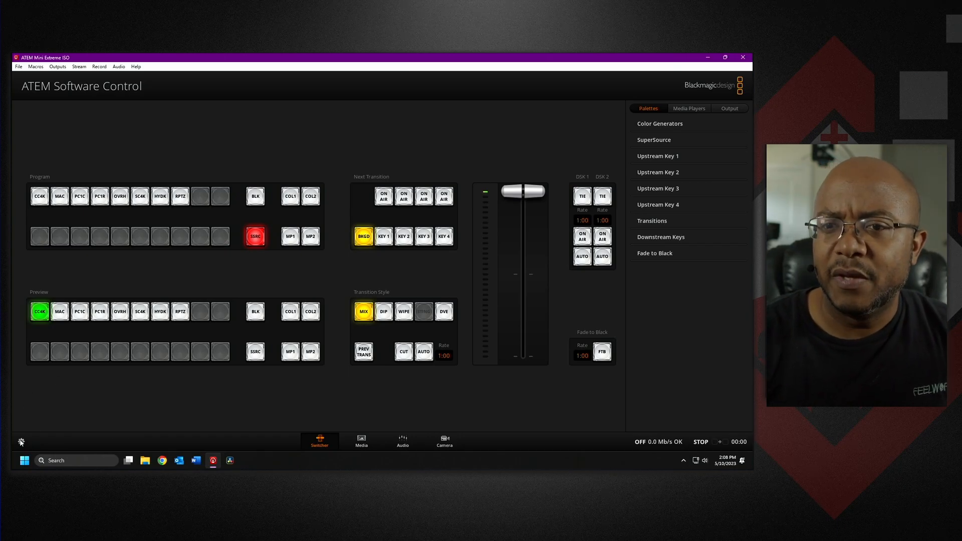
Switch to the Audio mixer page and open the Macros window, moving it beside the mixer.
{"action": "left_click", "coordinate": [409, 440]}
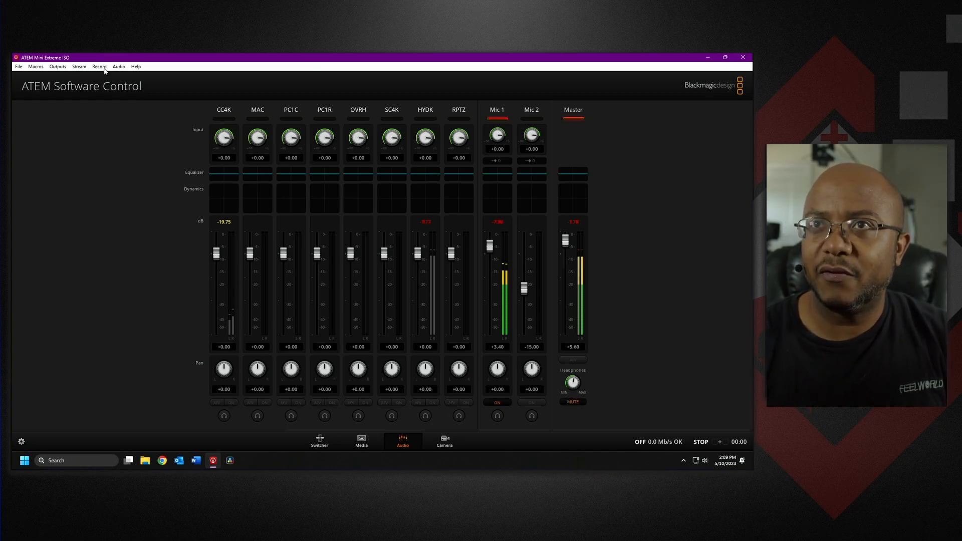
{"action": "left_click", "coordinate": [58, 67]}
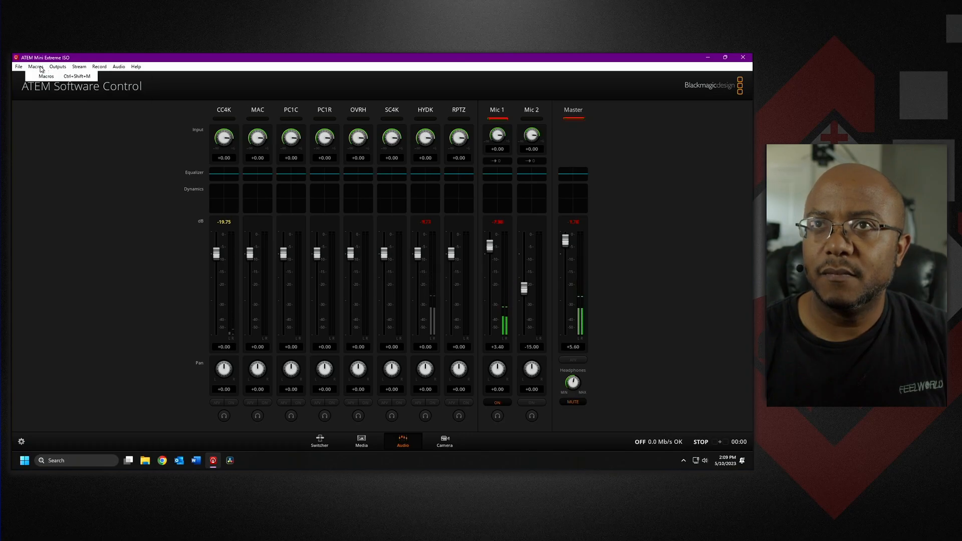
{"action": "left_click", "coordinate": [45, 78]}
{"action": "left_click_drag", "start_coordinate": [368, 128], "coordinate": [92, 151]}
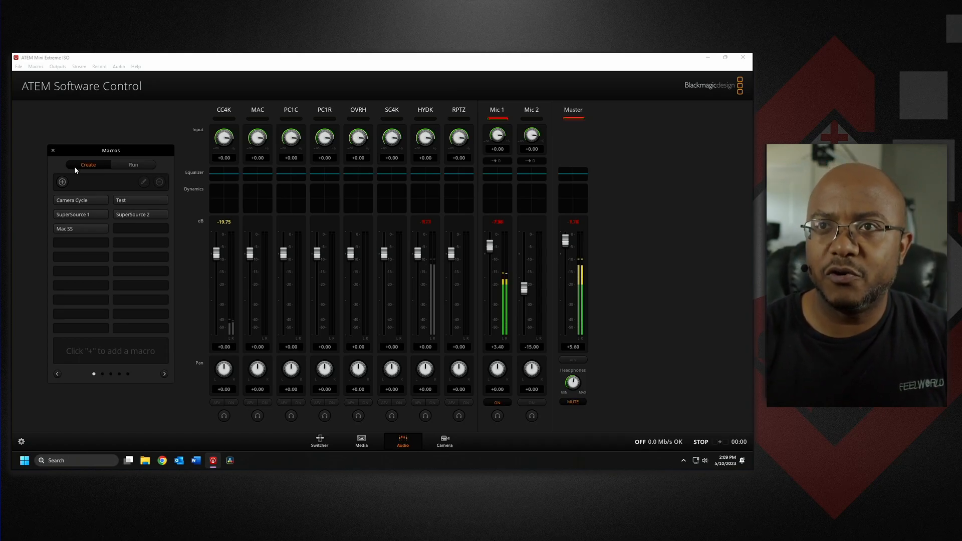
Start a new macro named Mic 1 Off Mic 2 On.
{"action": "left_click", "coordinate": [61, 181]}
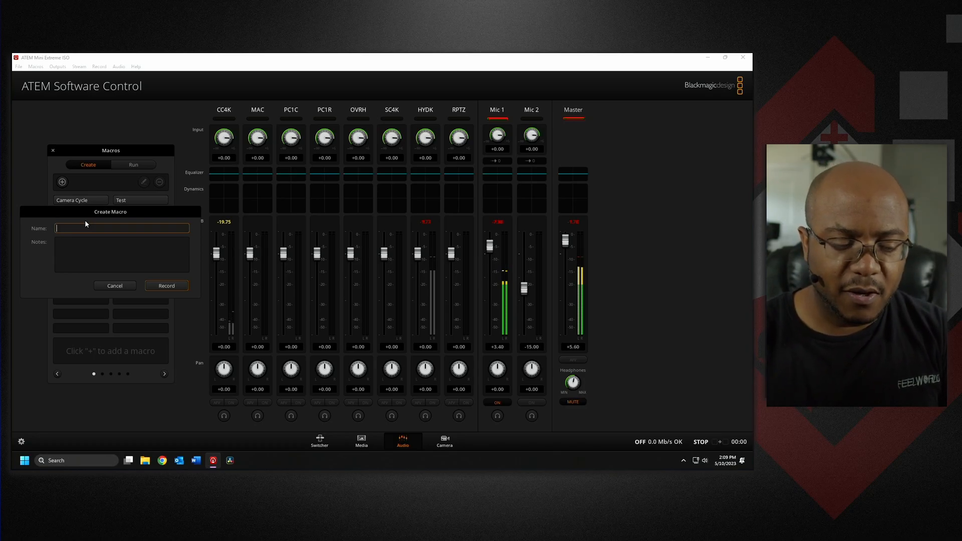
{"action": "type", "text": "Mic 1"}
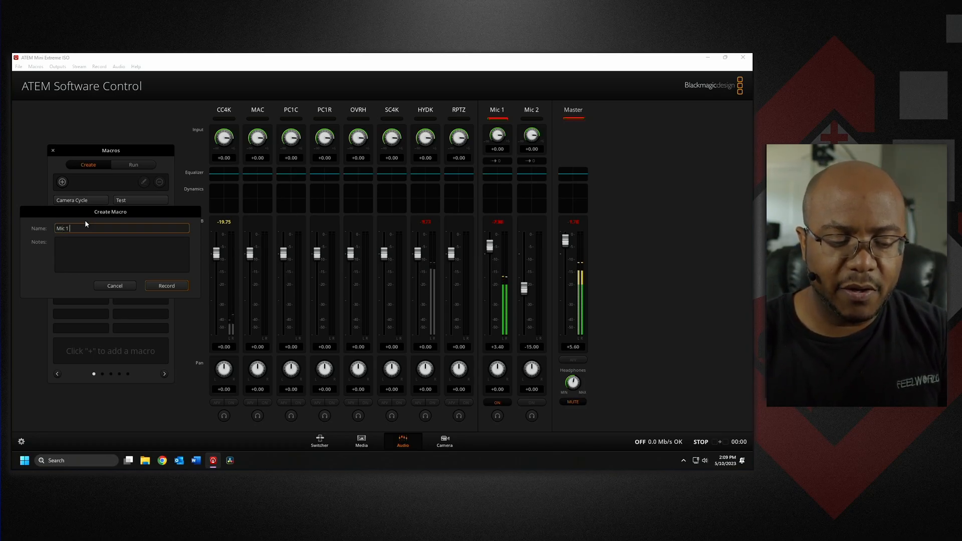
{"action": "type", "text": " Off Mi"}
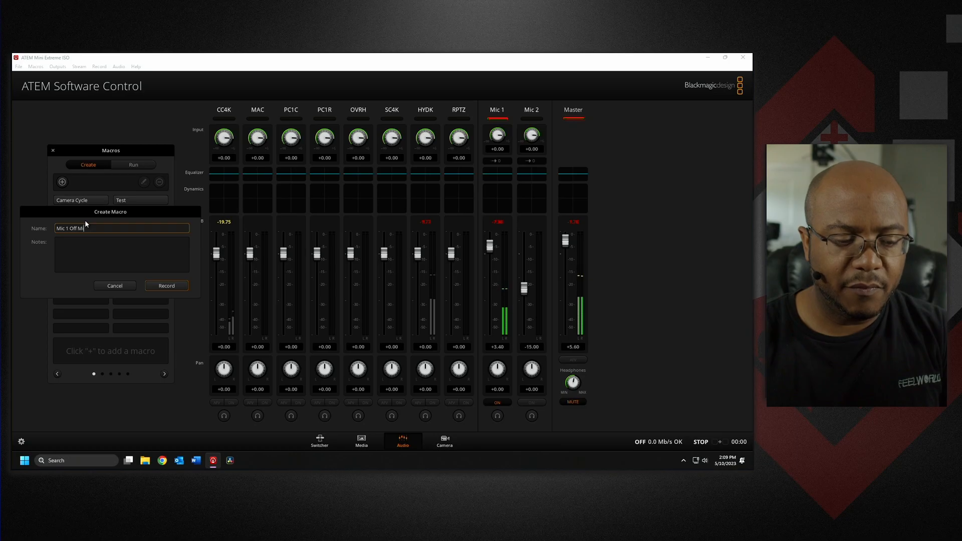
{"action": "type", "text": "c 2 On"}
Add the note "Send music audio only so house sound does not go to livestream" to the macro.
{"action": "left_click", "coordinate": [97, 254]}
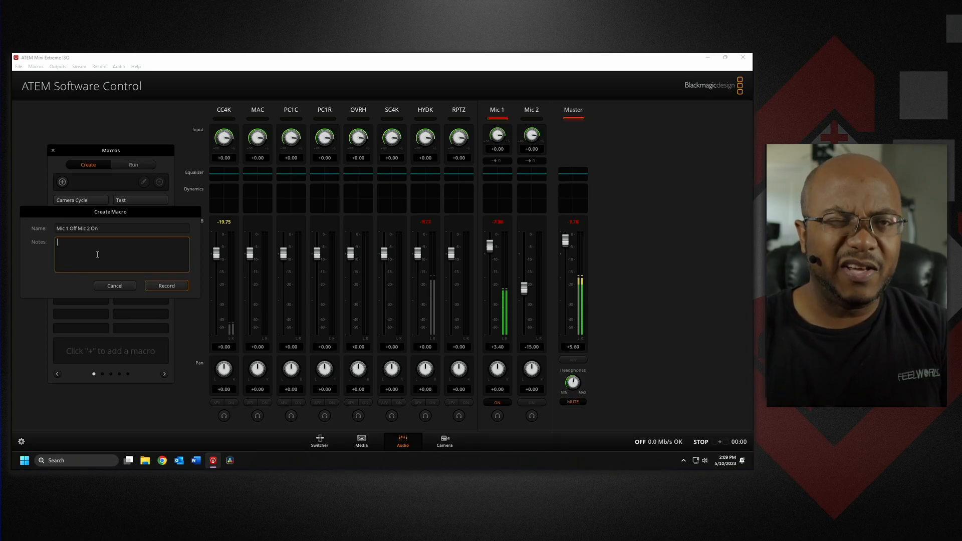
{"action": "type", "text": "Send music au"}
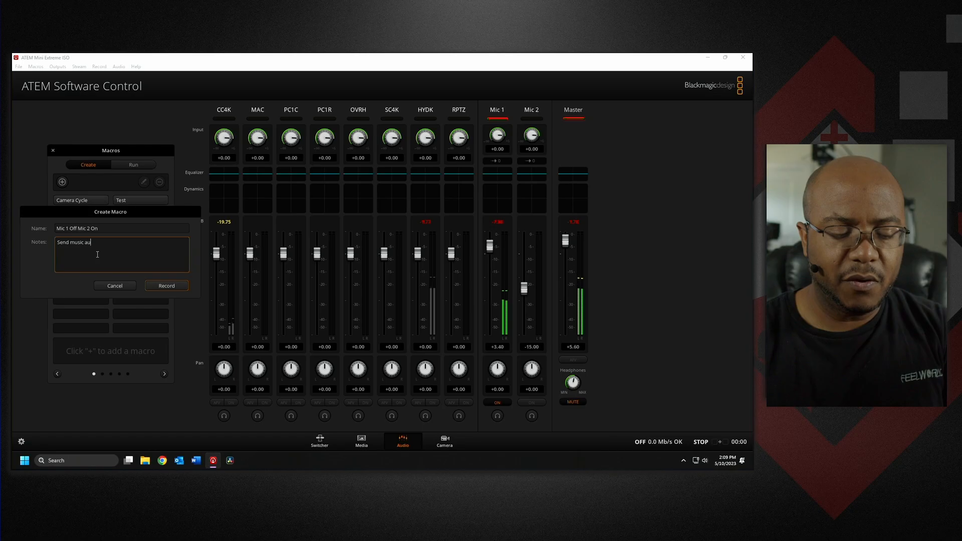
{"action": "type", "text": "dio only so house sound"}
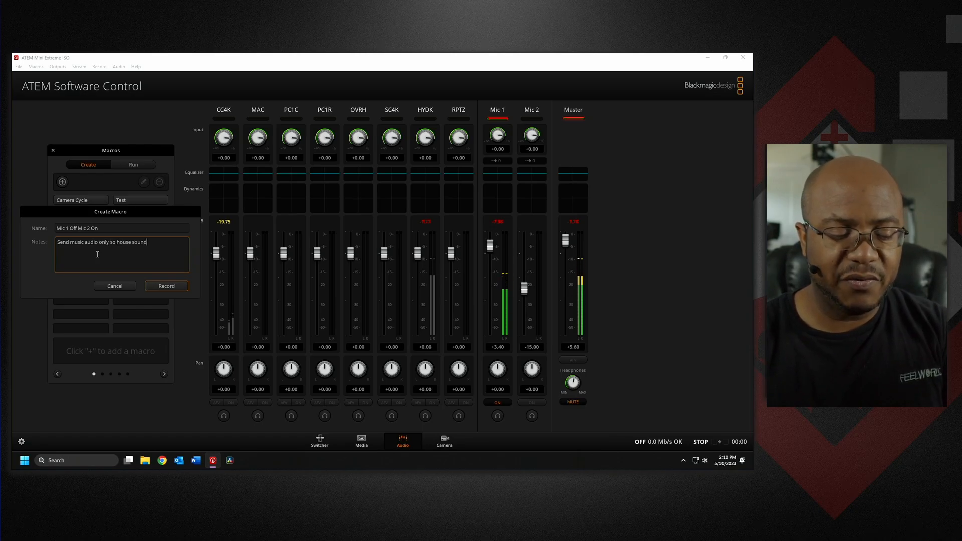
{"action": "type", "text": " does not go"}
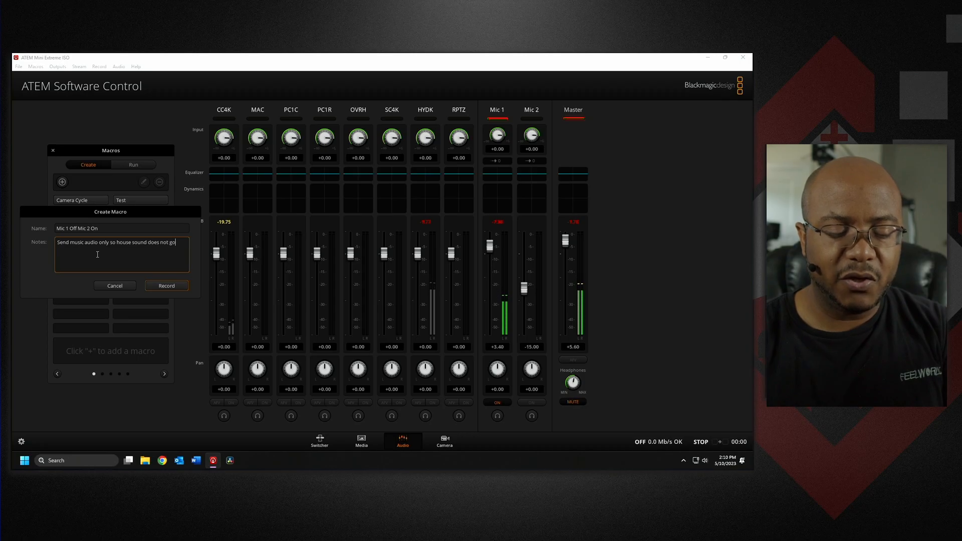
{"action": "type", "text": " to livestream"}
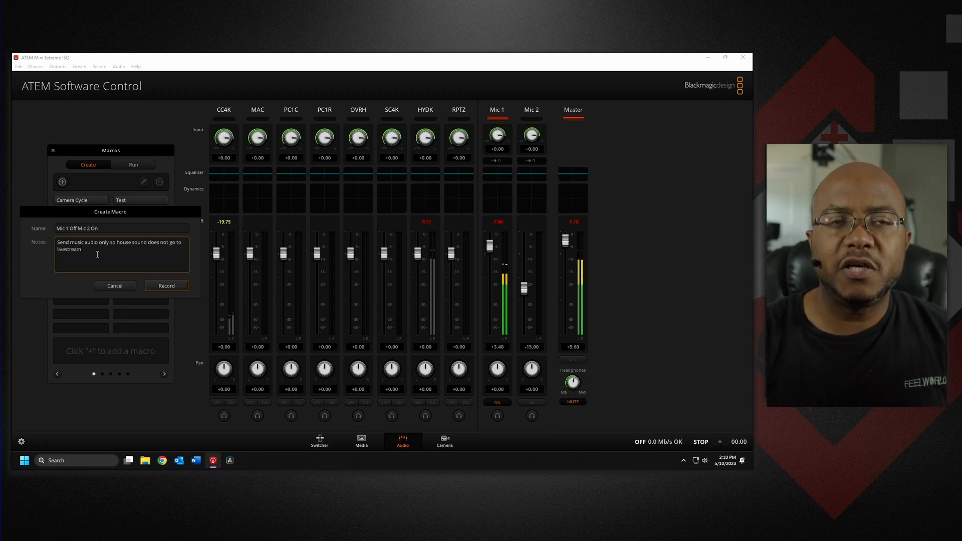
Record the macro turning Mic 1 off and Mic 2 on, then stop recording.
{"action": "left_click", "coordinate": [160, 287]}
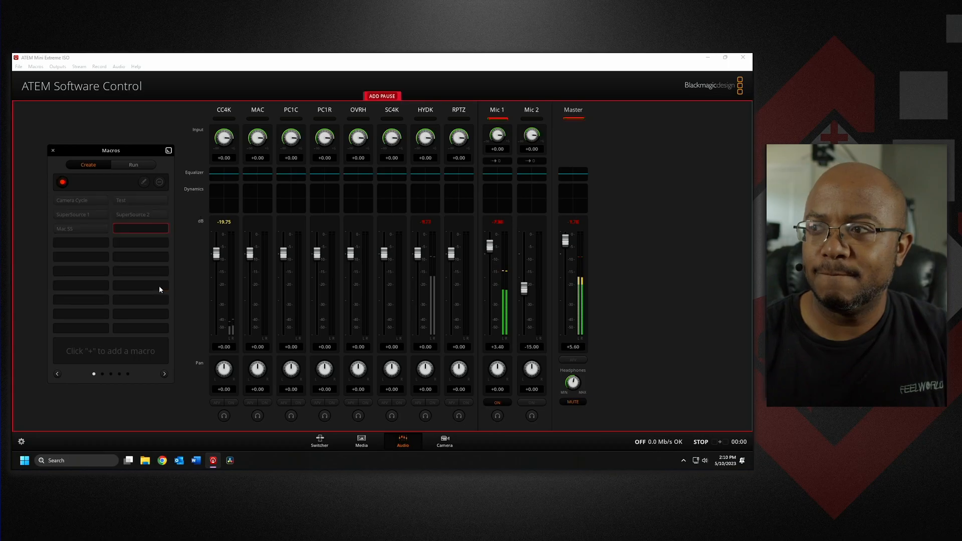
{"action": "left_click", "coordinate": [502, 403]}
{"action": "left_click", "coordinate": [534, 402]}
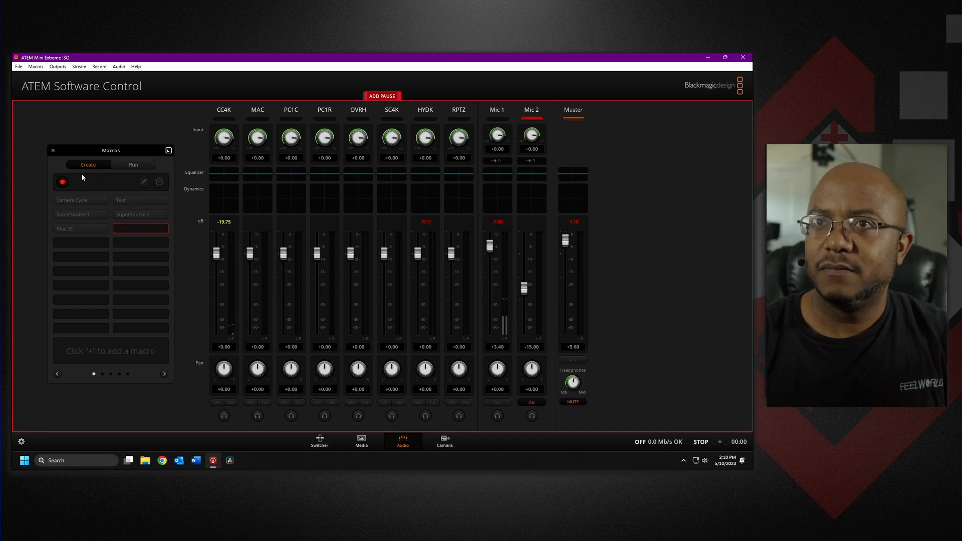
{"action": "left_click", "coordinate": [63, 183]}
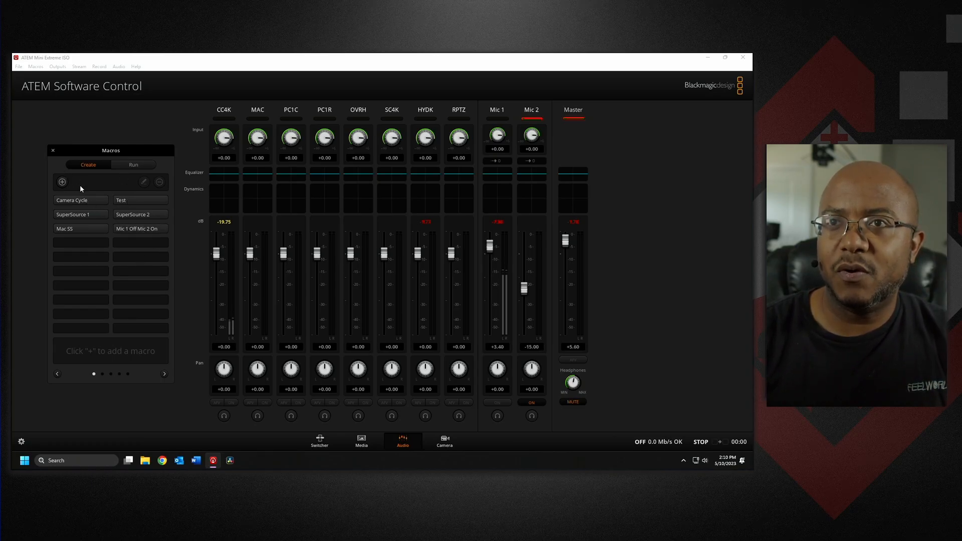
Start a second new macro named Mic 2 Off Mic 1 On.
{"action": "left_click", "coordinate": [61, 182]}
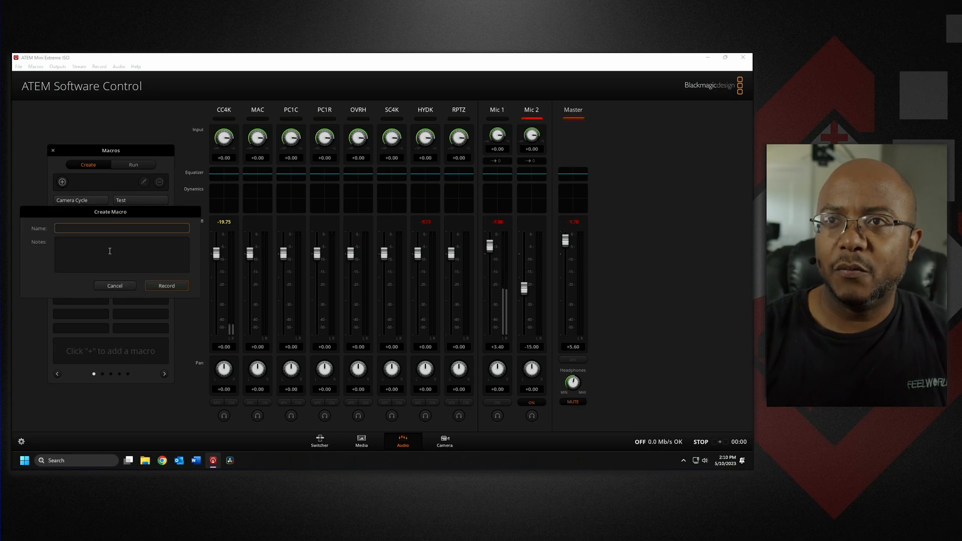
{"action": "type", "text": "Mic 2 Off M"}
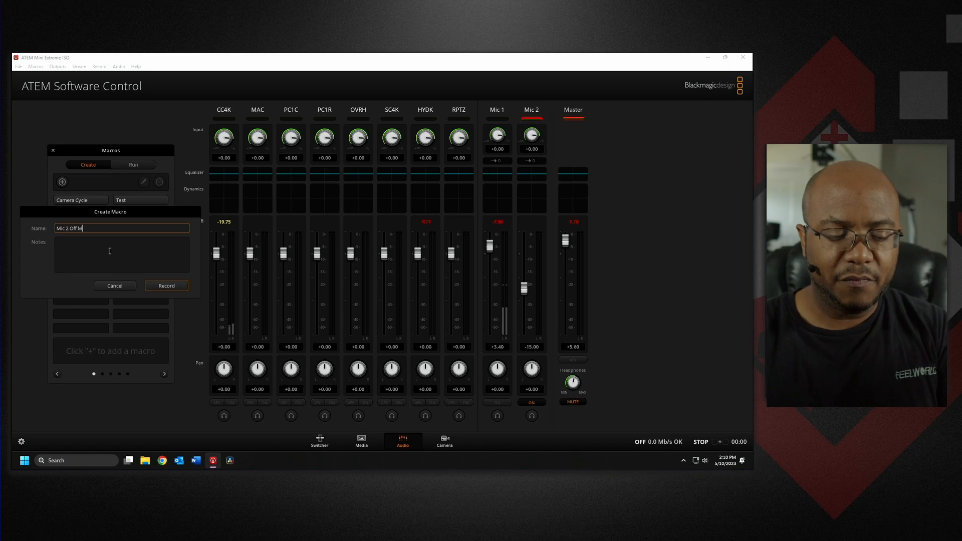
{"action": "type", "text": "ic 1 On"}
Add the note "Turn off music only input and turn on house sound" to the macro.
{"action": "left_click", "coordinate": [109, 251]}
{"action": "type", "text": "Turn"}
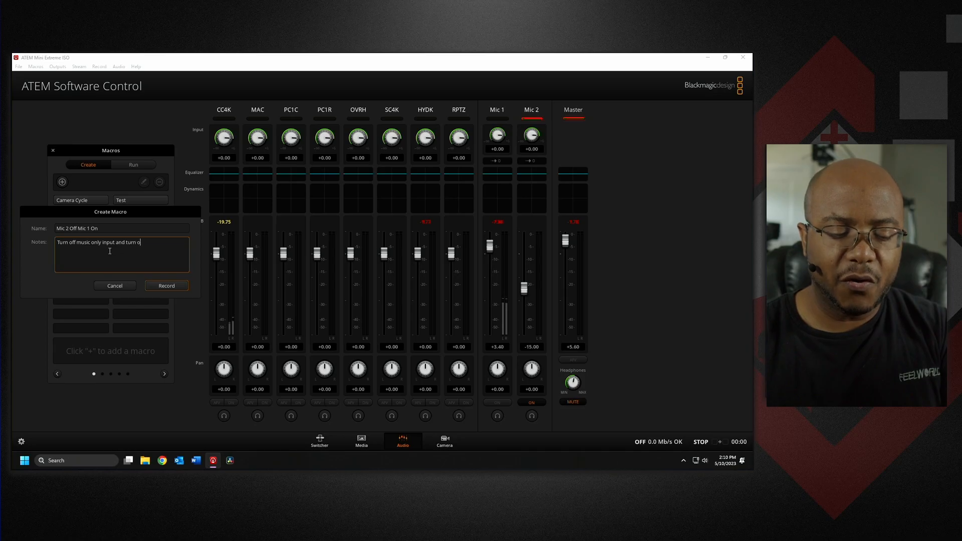
{"action": "type", "text": "off music only input and turn on house so"}
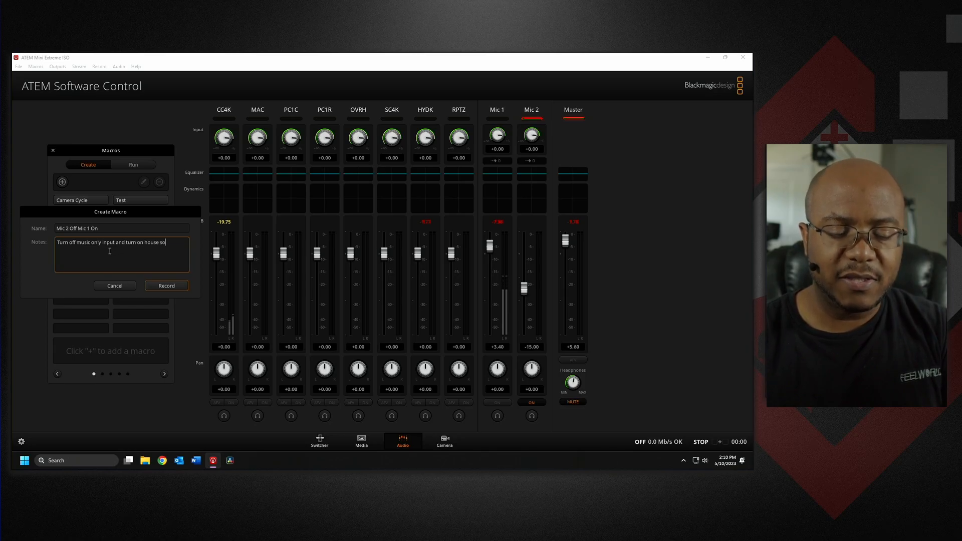
{"action": "type", "text": "und"}
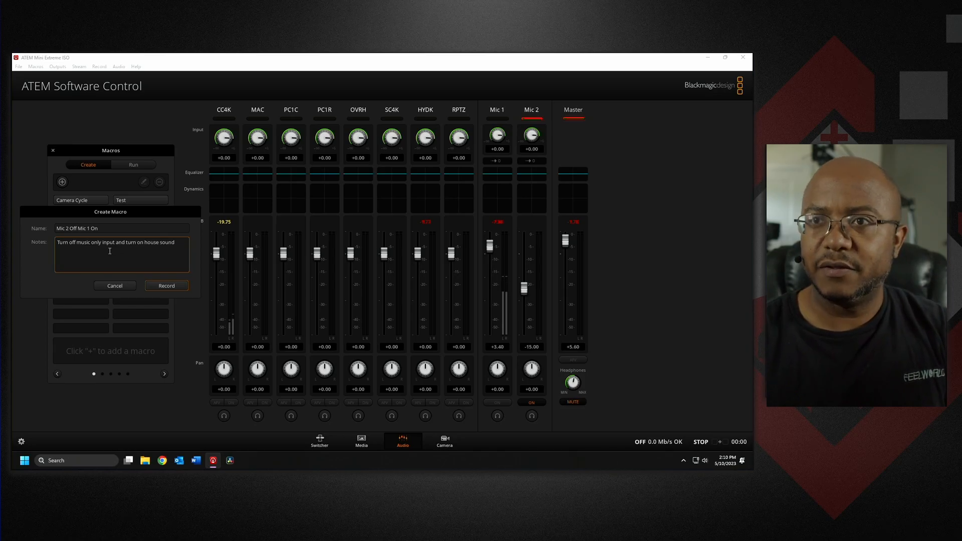
Record the macro turning Mic 2 off and Mic 1 on, then stop recording.
{"action": "left_click", "coordinate": [165, 286]}
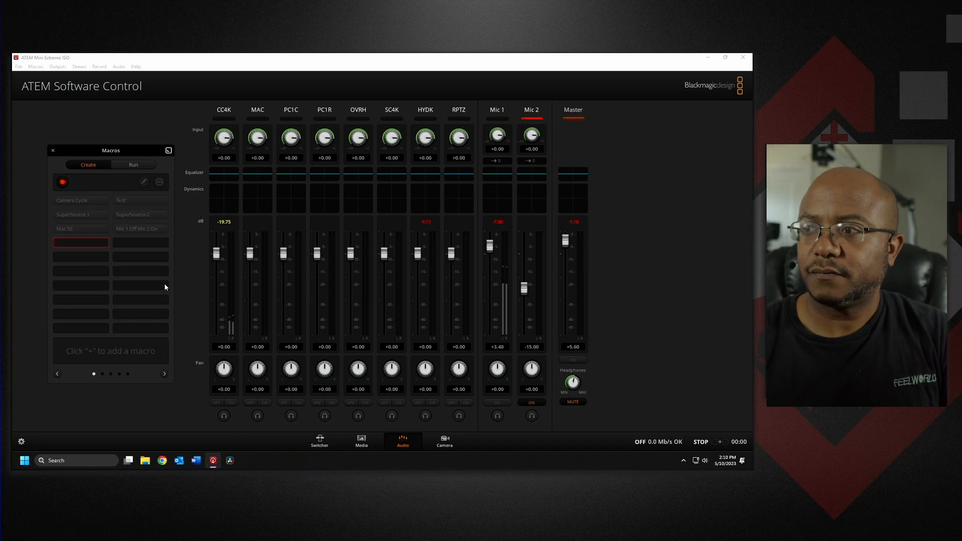
{"action": "left_click", "coordinate": [530, 402]}
{"action": "left_click", "coordinate": [498, 402]}
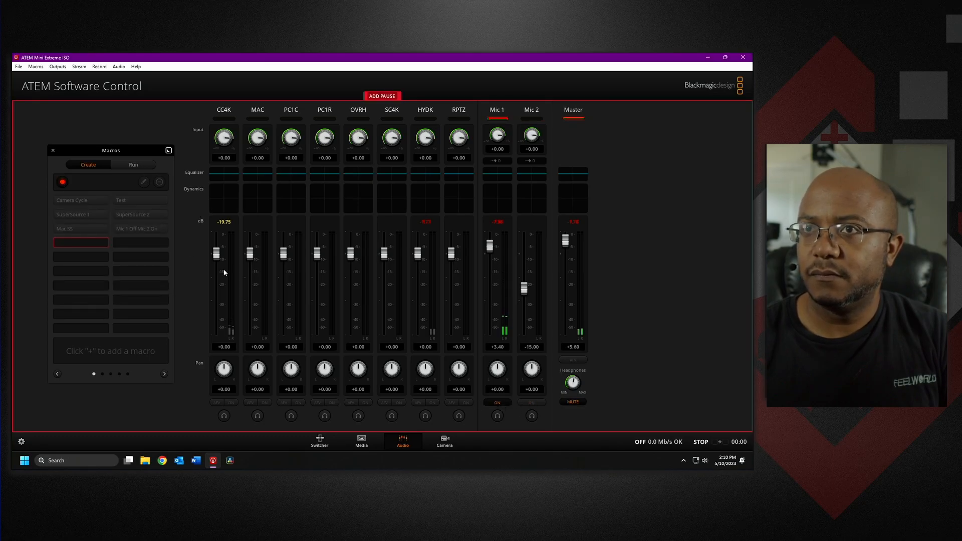
{"action": "left_click", "coordinate": [63, 183]}
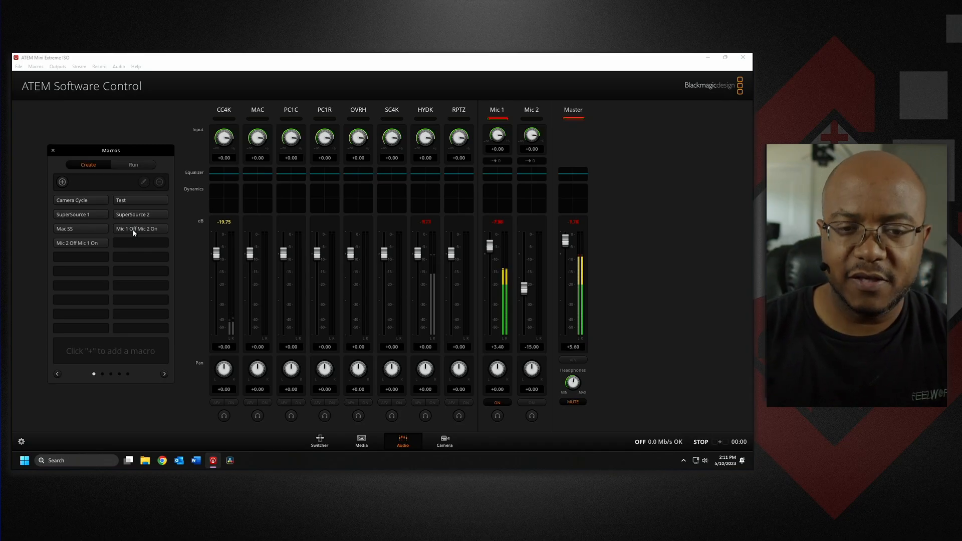
Run the Mic 1 Off Mic 2 On macro from the macro run list.
{"action": "left_click", "coordinate": [127, 163]}
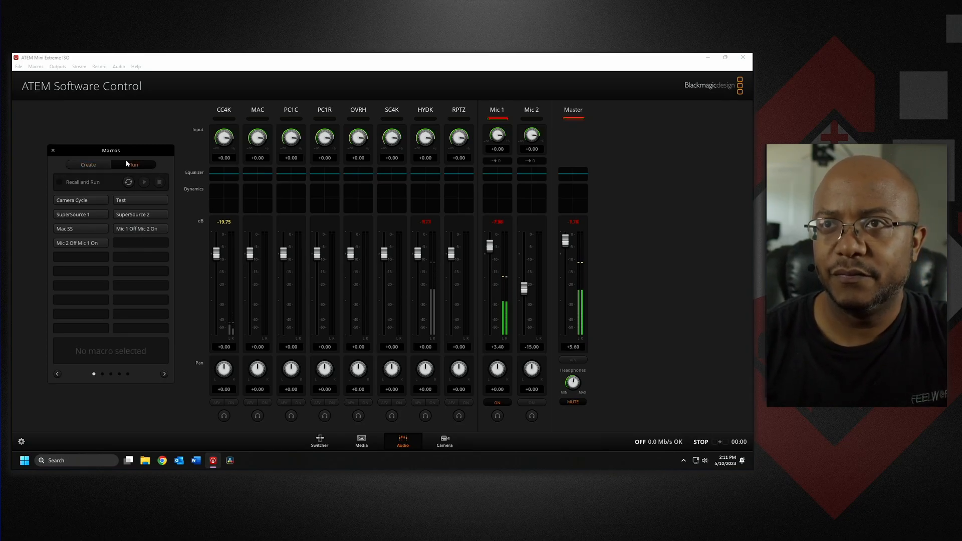
{"action": "left_click", "coordinate": [138, 228]}
{"action": "left_click", "coordinate": [145, 182]}
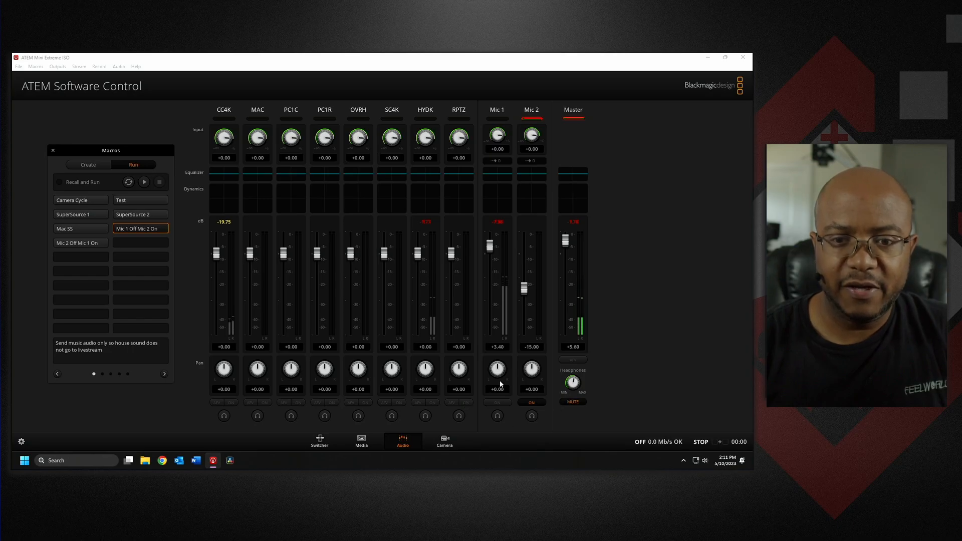
Run the Mic 2 Off Mic 1 On macro and close the Macros window.
{"action": "left_click", "coordinate": [92, 245]}
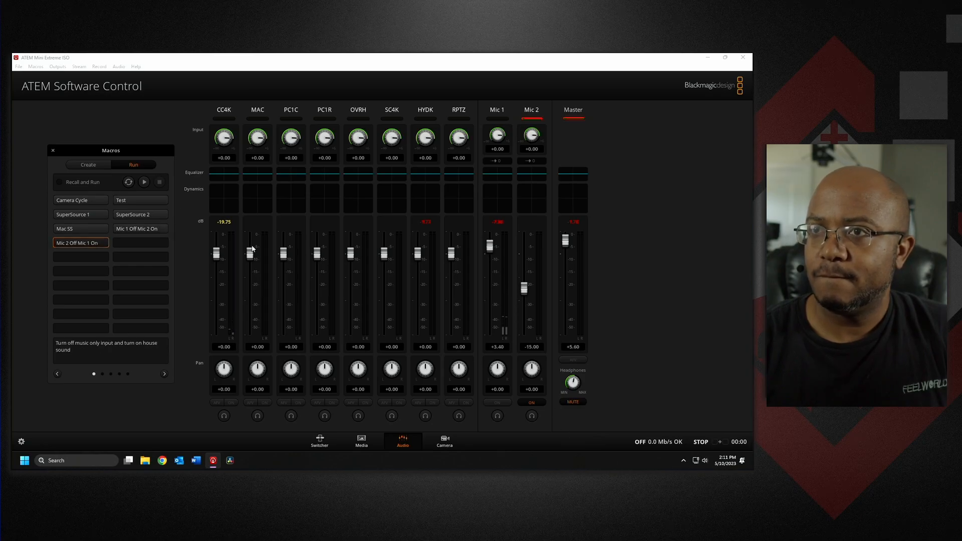
{"action": "left_click", "coordinate": [144, 183]}
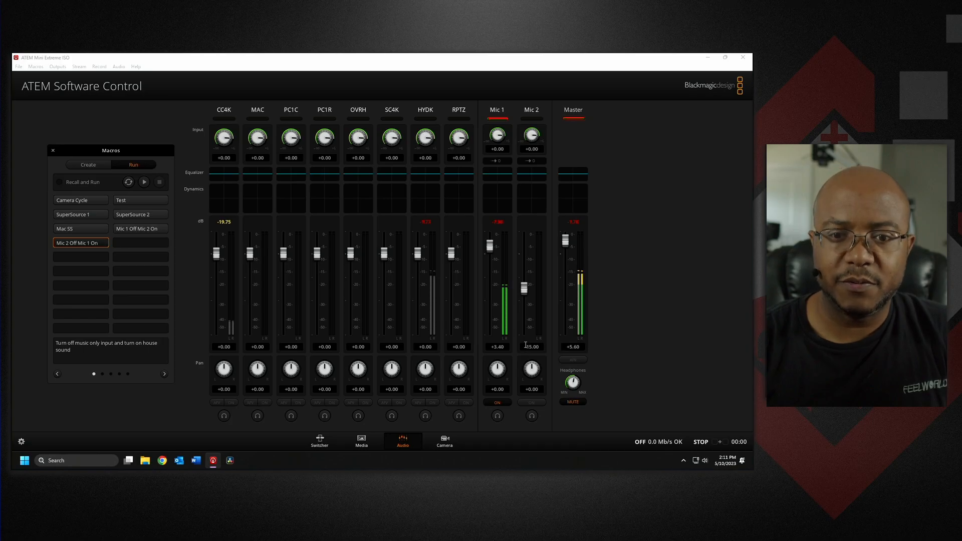
{"action": "left_click", "coordinate": [53, 150]}
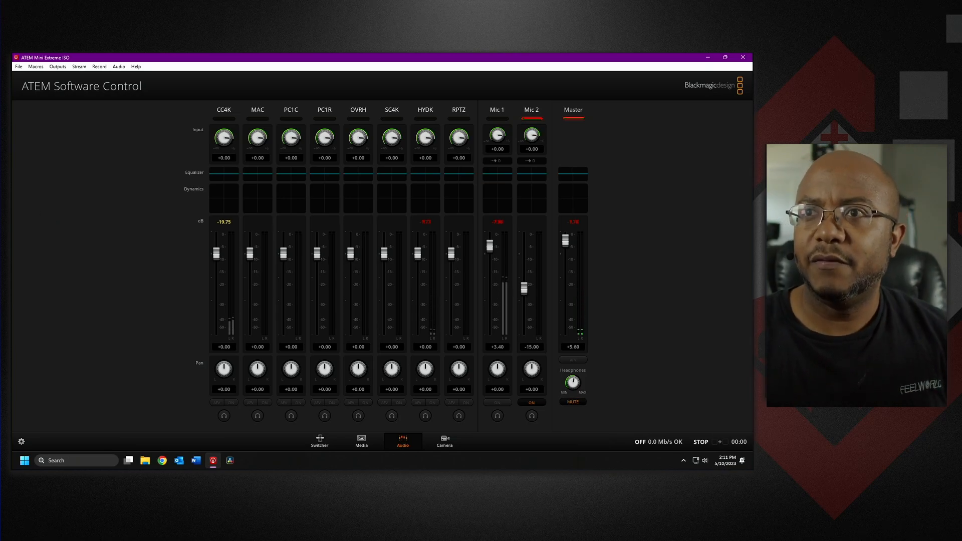
Reopen the Macros window, run the Mic 2 Off Mic 1 On macro, and close the window.
{"action": "left_click", "coordinate": [36, 67]}
{"action": "left_click", "coordinate": [63, 78]}
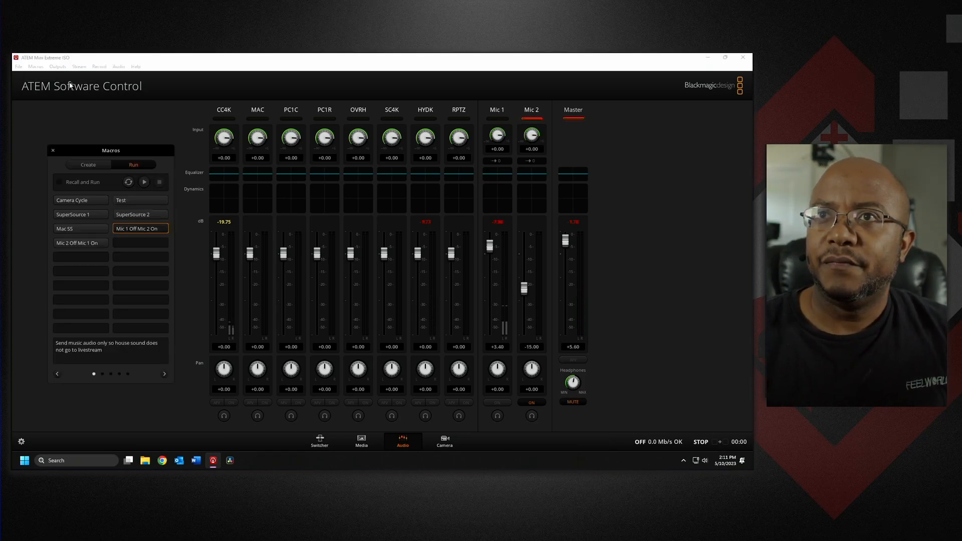
{"action": "left_click", "coordinate": [95, 243]}
{"action": "left_click", "coordinate": [144, 182]}
{"action": "left_click", "coordinate": [53, 150]}
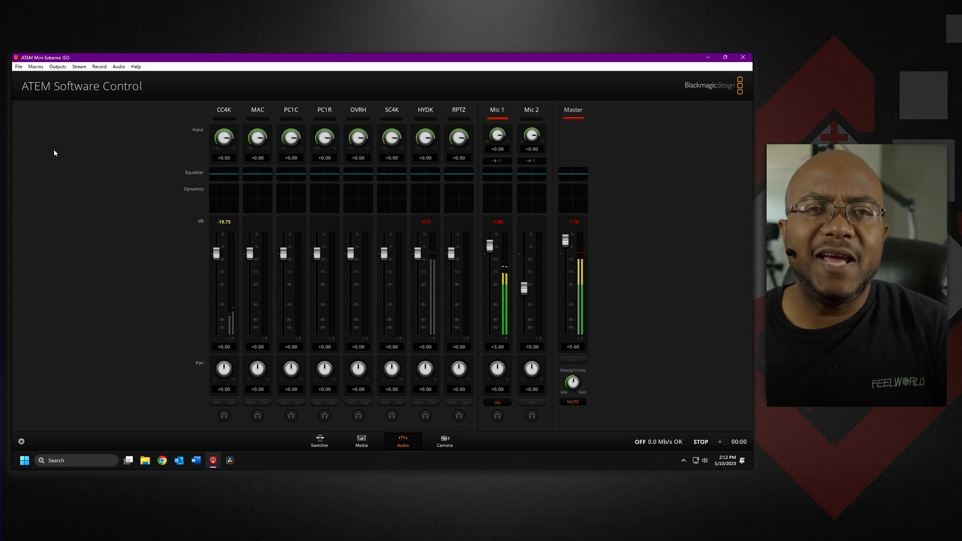
Return to the Switcher page and open the Macros window, moving it over the centre of the panel.
{"action": "left_click", "coordinate": [319, 441]}
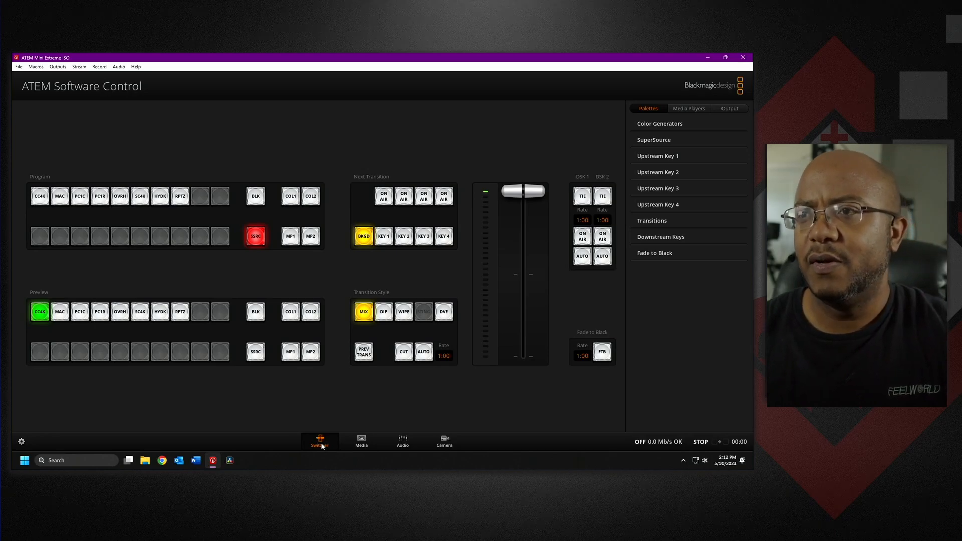
{"action": "left_click", "coordinate": [36, 66]}
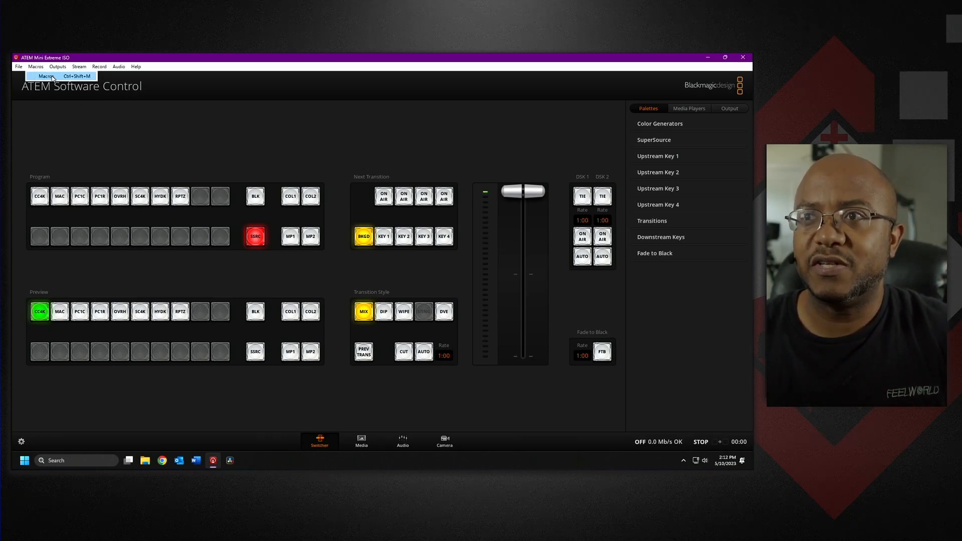
{"action": "left_click", "coordinate": [54, 77]}
{"action": "left_click_drag", "start_coordinate": [118, 150], "coordinate": [393, 112]}
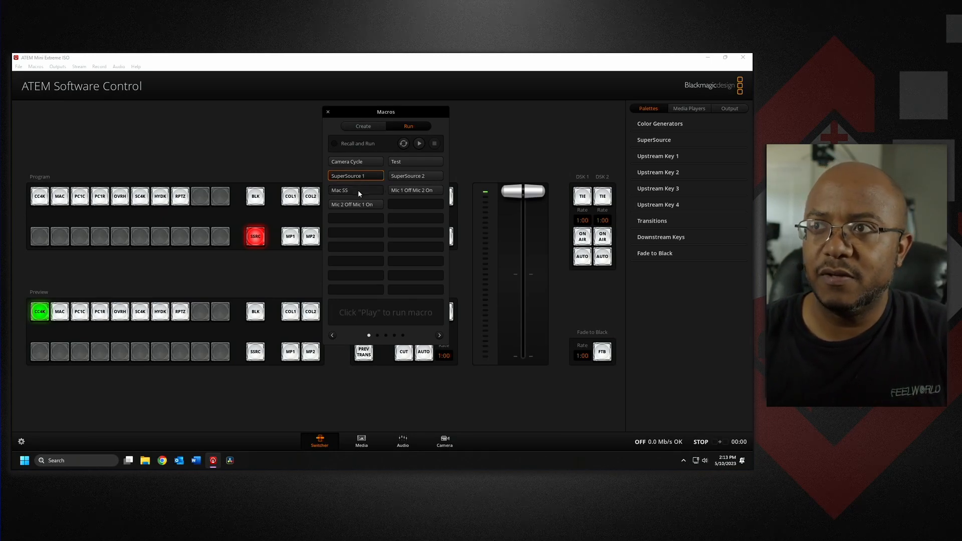
Run the SuperSource 1 macro, then select and run the SuperSource 2 macro from the run list.
{"action": "left_click", "coordinate": [418, 143]}
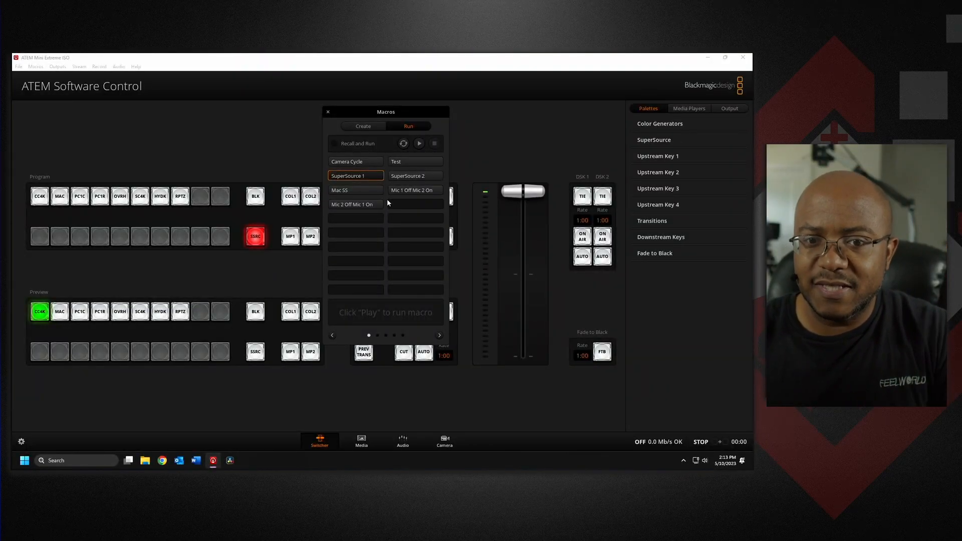
{"action": "left_click", "coordinate": [402, 176]}
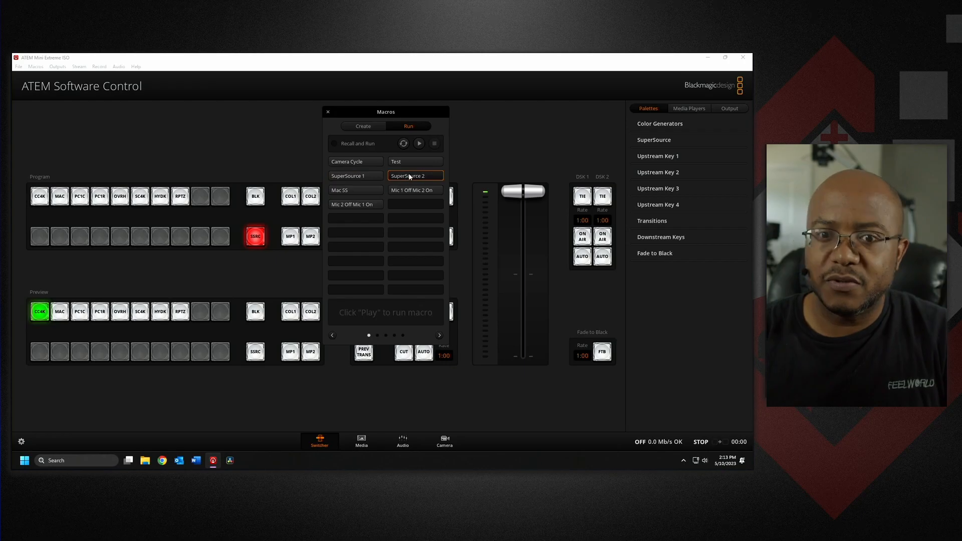
{"action": "left_click", "coordinate": [419, 144]}
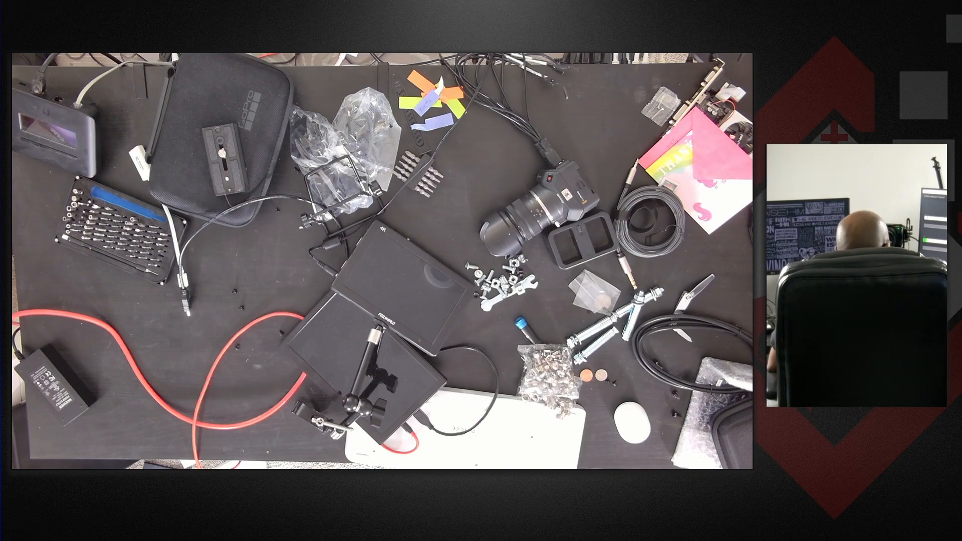
{"action": "left_click", "coordinate": [420, 144]}
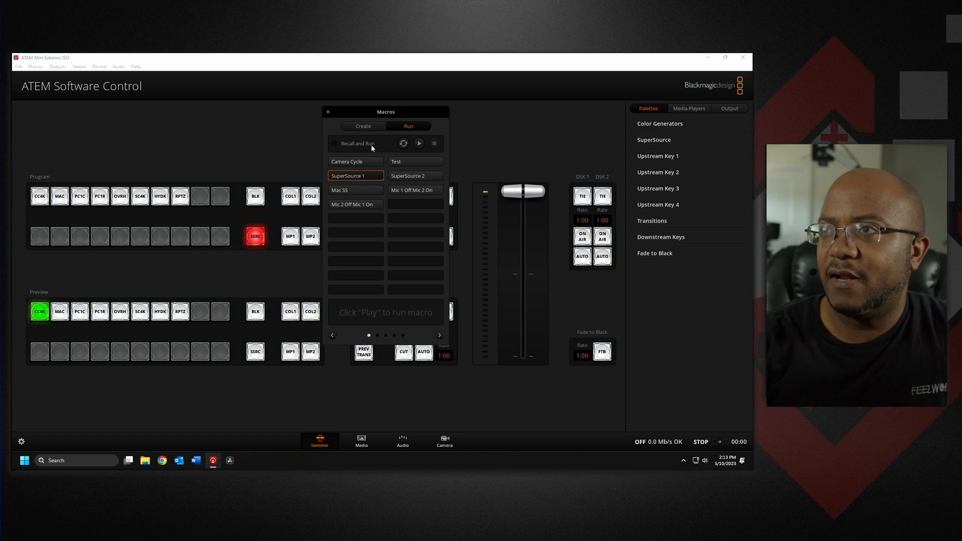
Add a new macro named "Test Cameras" with notes "Cycling through cameras after a set amount of time" and start recording it.
{"action": "left_click", "coordinate": [362, 126]}
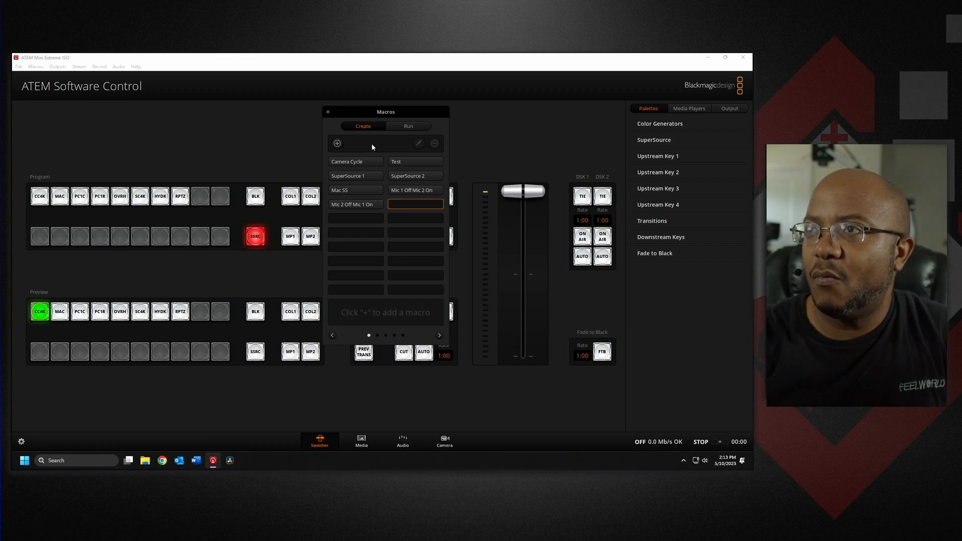
{"action": "left_click", "coordinate": [337, 144]}
{"action": "type", "text": "Test Cameras"}
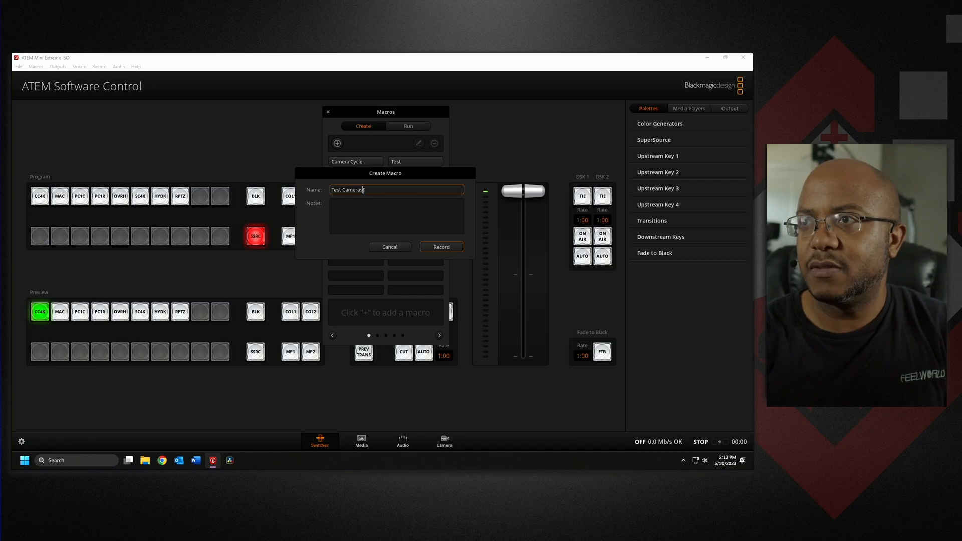
{"action": "left_click", "coordinate": [384, 214]}
{"action": "type", "text": "Cycling through cameras after a set amount o"}
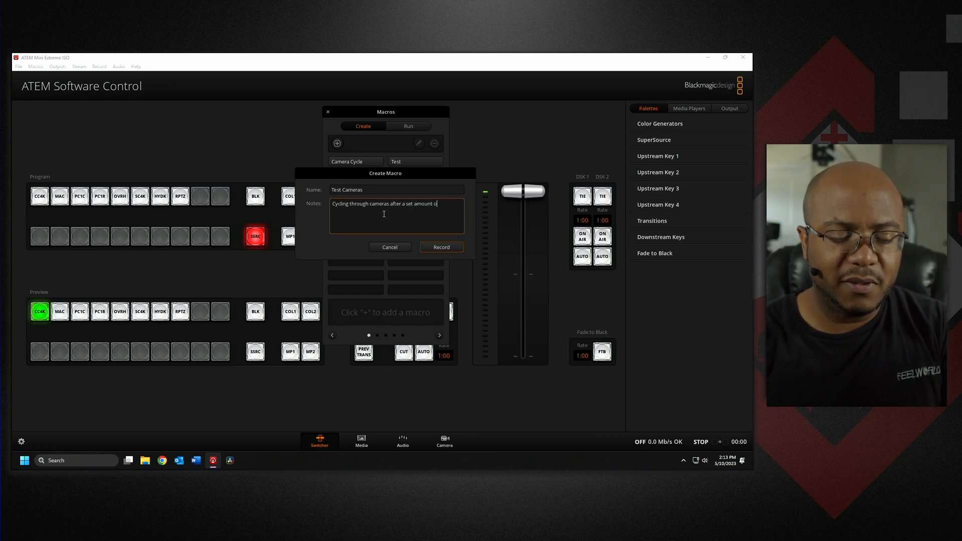
{"action": "type", "text": "me"}
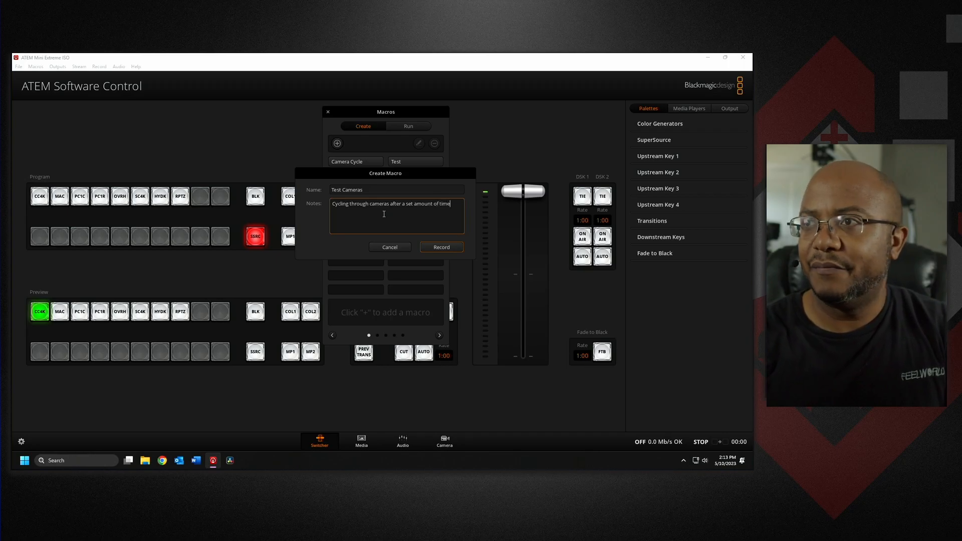
{"action": "left_click", "coordinate": [442, 247]}
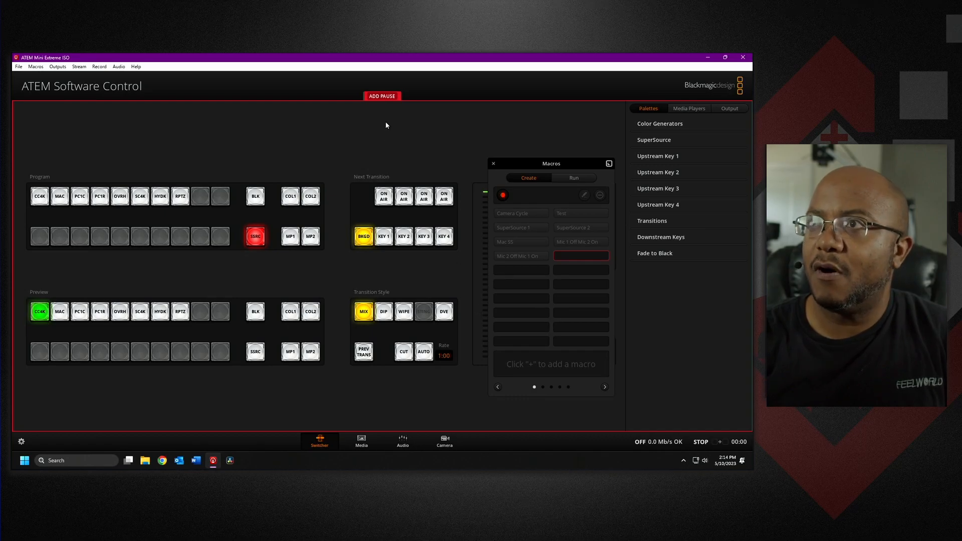
Add a pause to the macro recording with 15 entered in the duration's second field.
{"action": "left_click", "coordinate": [382, 96]}
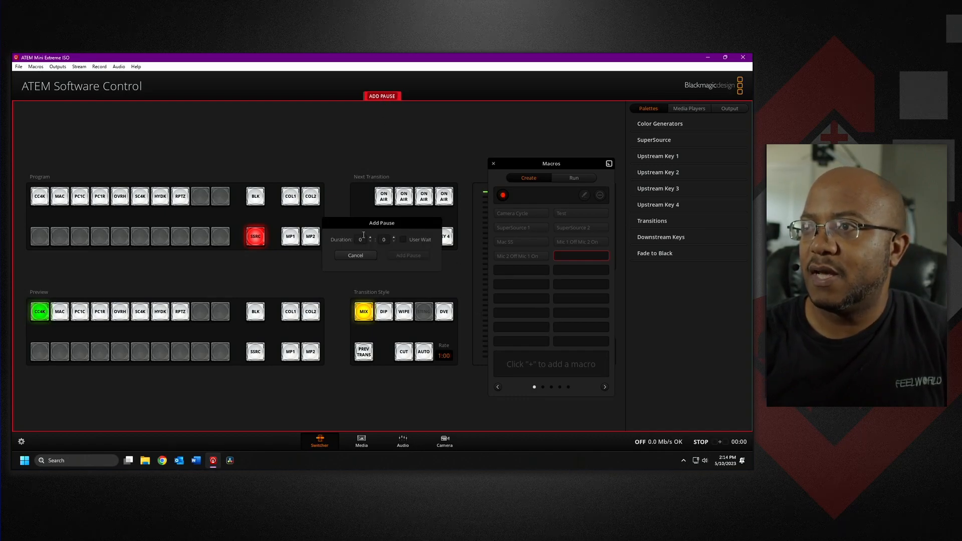
{"action": "left_click", "coordinate": [384, 240]}
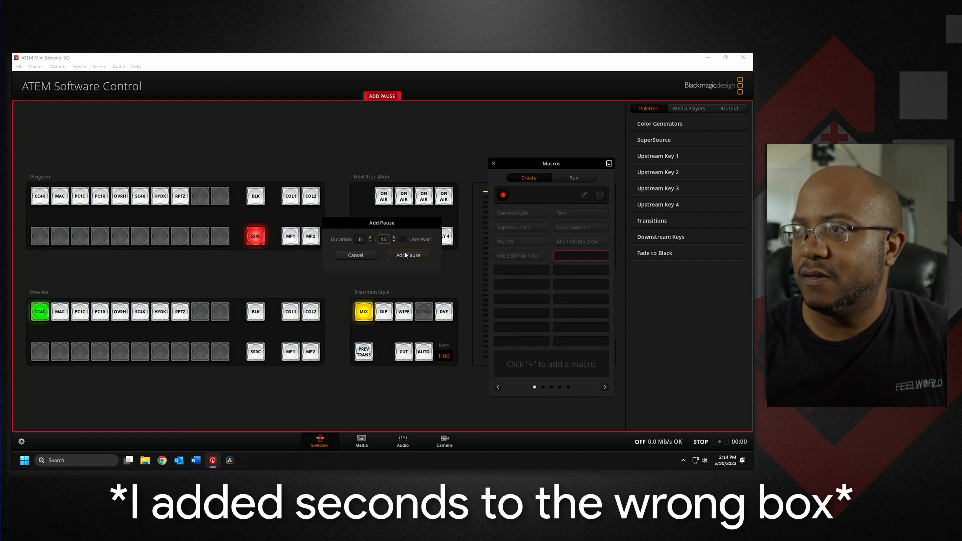
{"action": "left_click", "coordinate": [408, 255]}
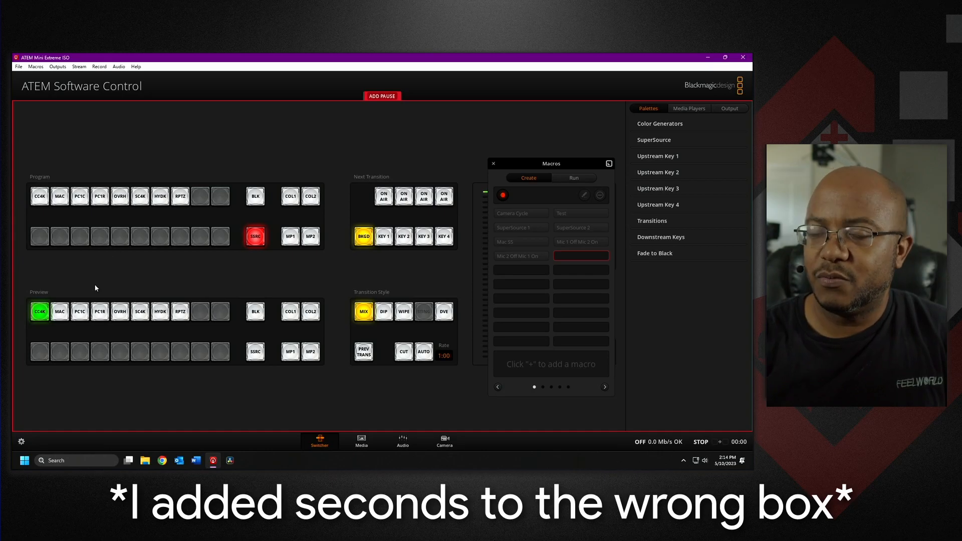